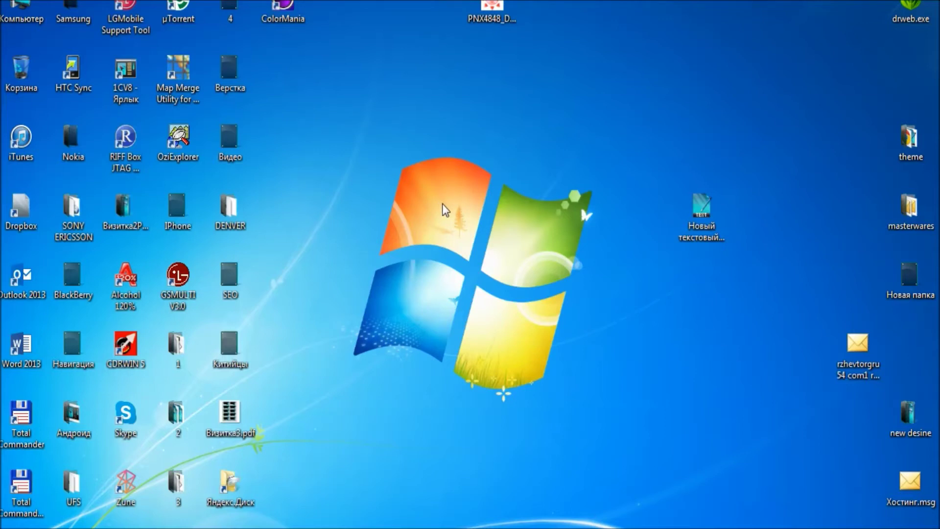
# Open the upx folder on local disk C:.
pyautogui.doubleClick(29, 17)
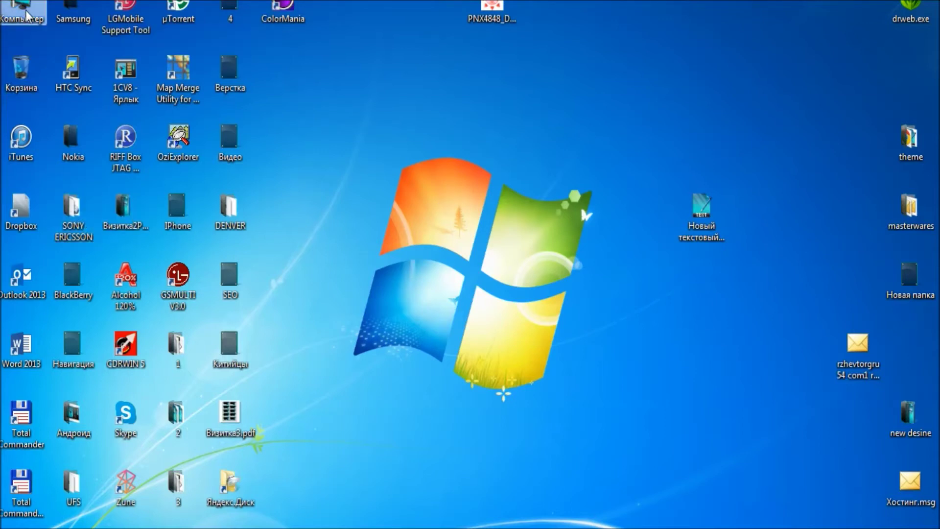
pyautogui.doubleClick(473, 160)
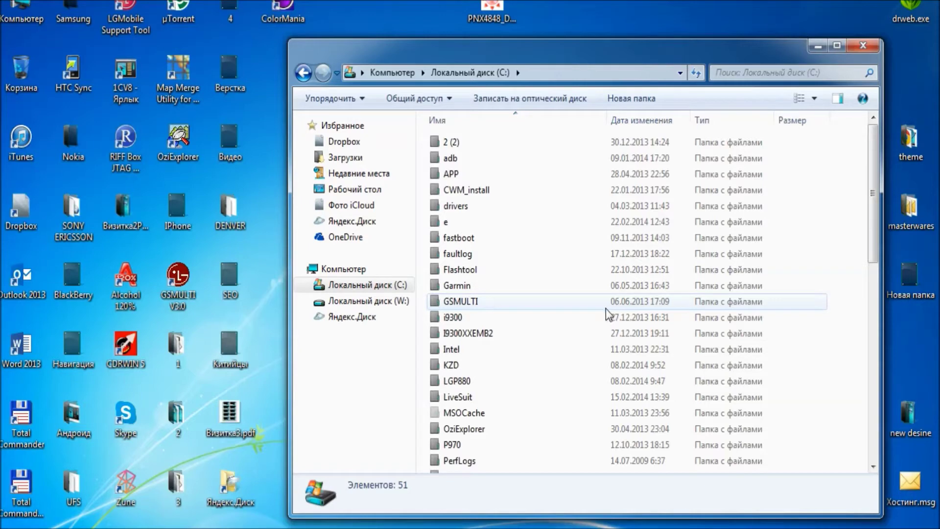
pyautogui.scroll(-3, 607, 313)
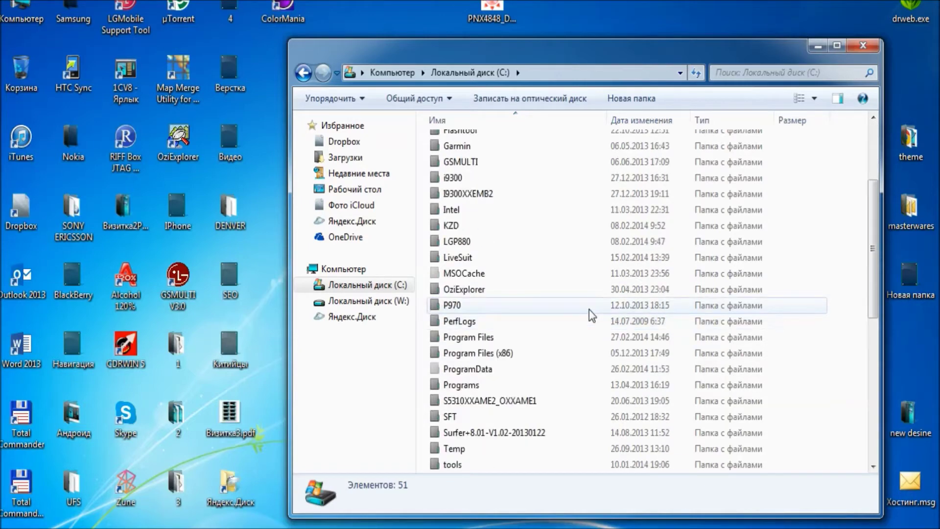
pyautogui.scroll(-4, 592, 314)
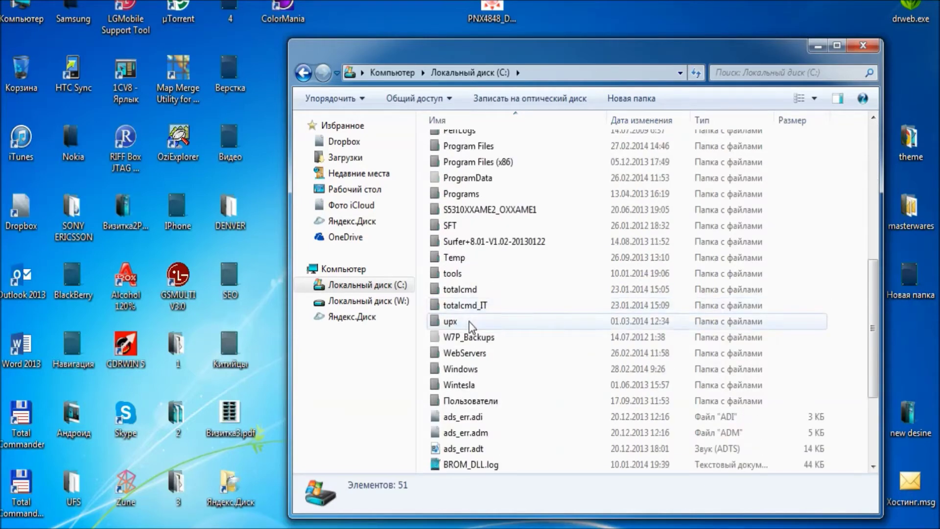
pyautogui.click(487, 321)
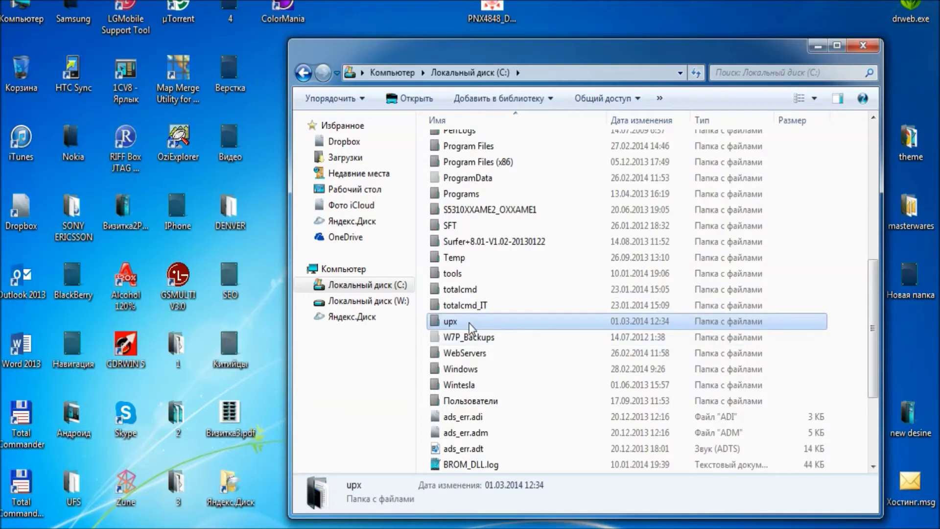
pyautogui.doubleClick(470, 325)
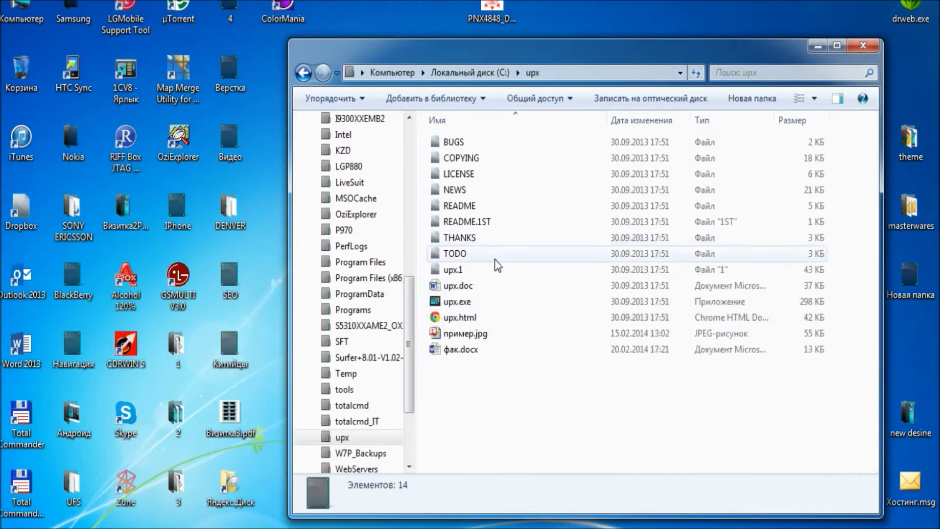
# Check the file details of upx.exe and return to the root of drive C:.
pyautogui.click(462, 304)
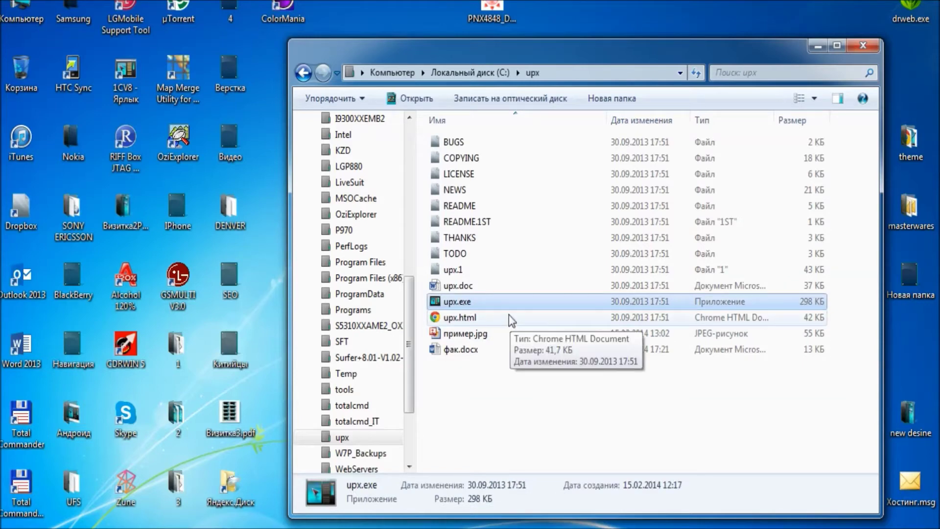
pyautogui.moveTo(458, 307)
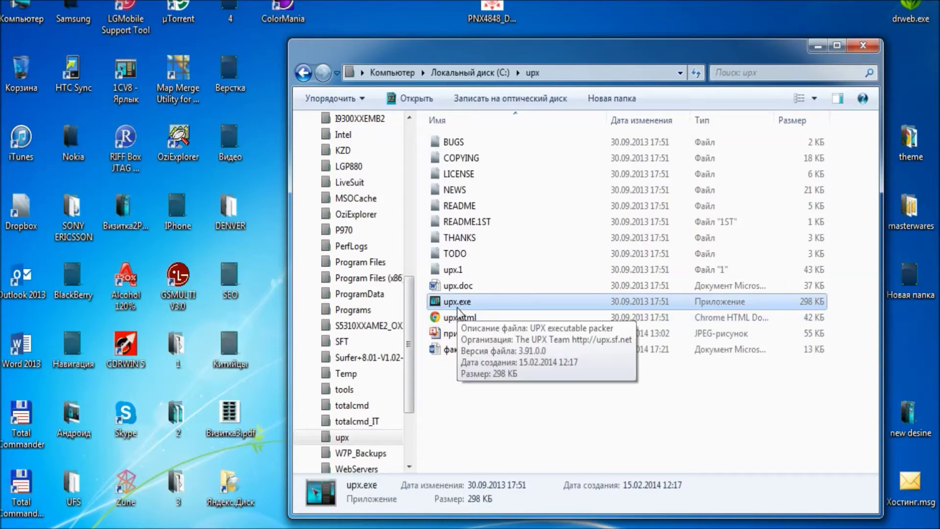
pyautogui.click(304, 73)
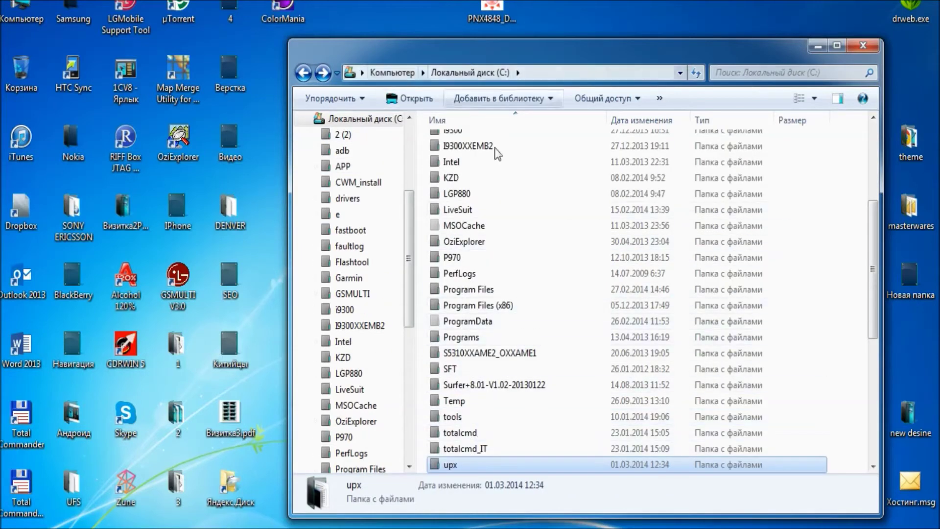
pyautogui.scroll(-3, 513, 279)
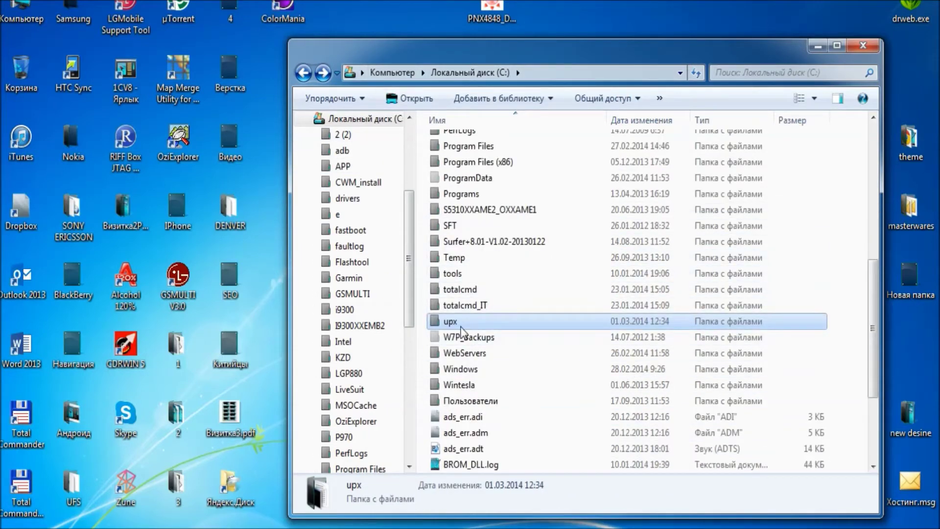
pyautogui.moveTo(461, 329)
# Open the desktop folder Навигация and go to Navitel\Navitel 8.5.0.974 win CE 5 6\NaviTel-8.5.0.974_CE6\Navitel.
pyautogui.doubleClick(62, 343)
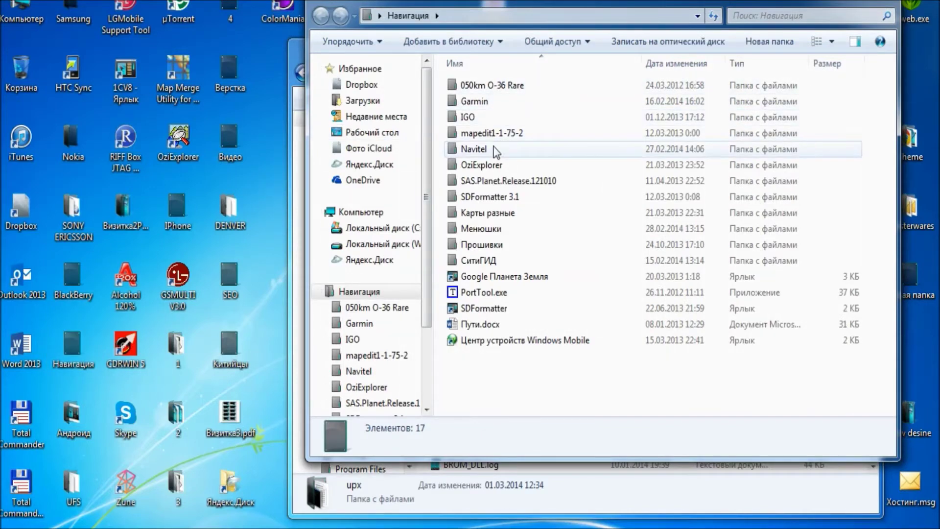
pyautogui.doubleClick(491, 152)
pyautogui.scroll(-1, 489, 160)
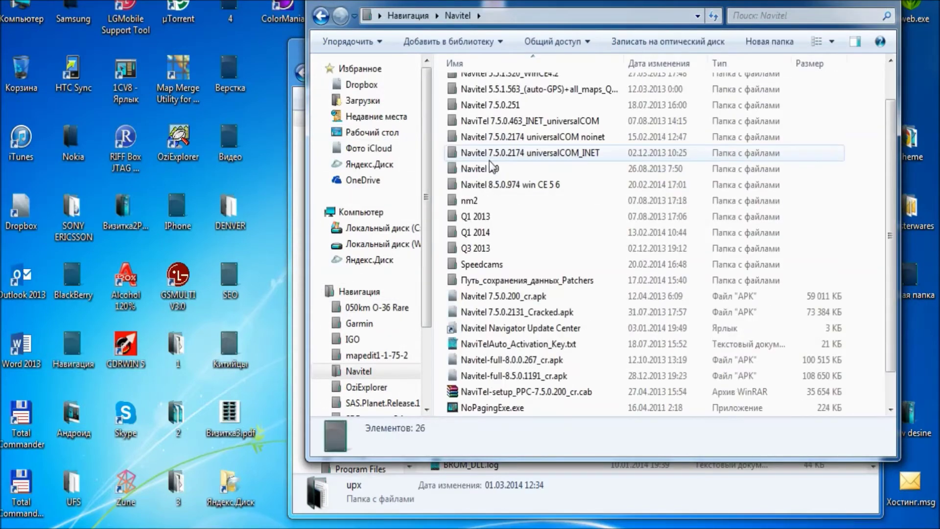
pyautogui.doubleClick(509, 186)
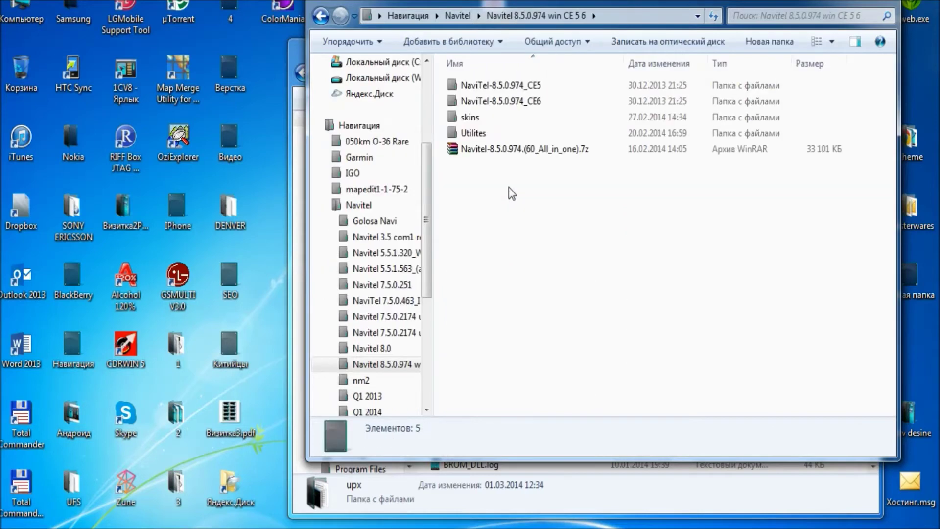
pyautogui.doubleClick(496, 101)
pyautogui.doubleClick(487, 90)
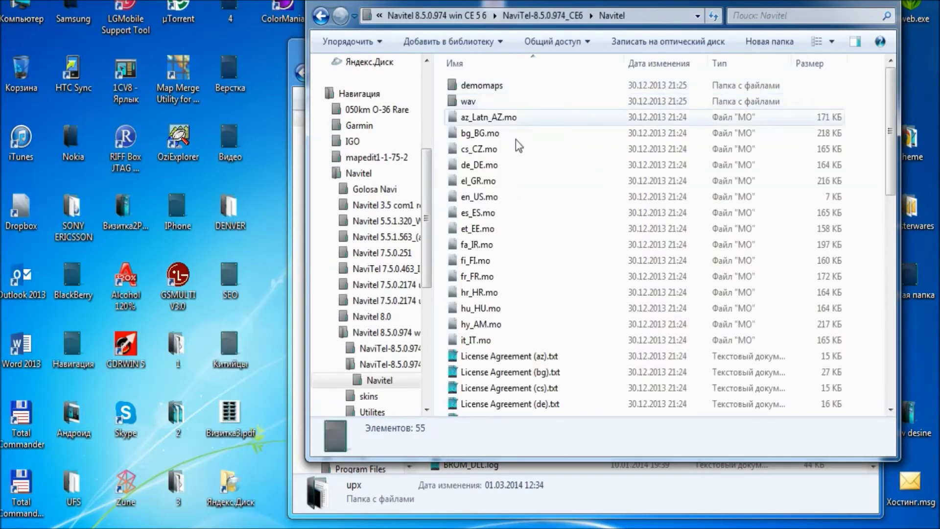
# Copy the Navitel.exe file from the CE6 version's Navitel folder.
pyautogui.scroll(-5, 515, 139)
pyautogui.scroll(-7, 532, 169)
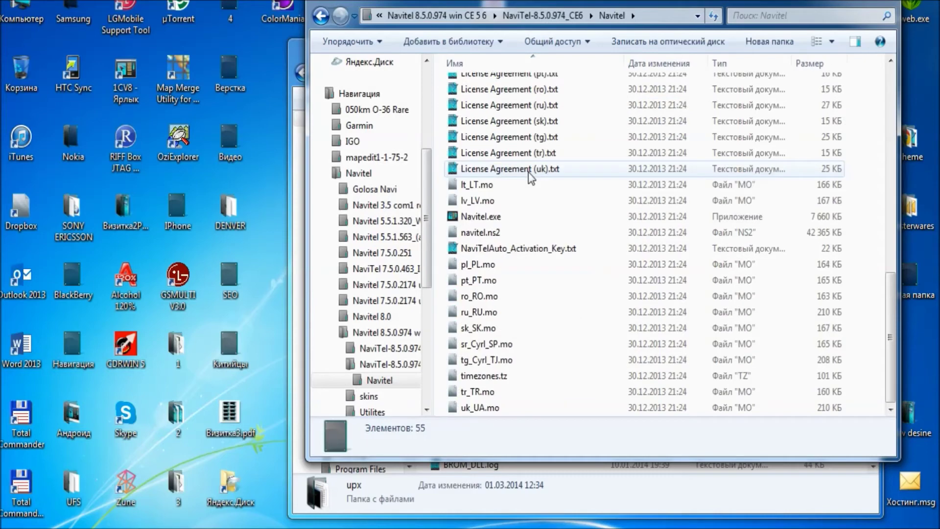
pyautogui.click(485, 217)
pyautogui.doubleClick(496, 217)
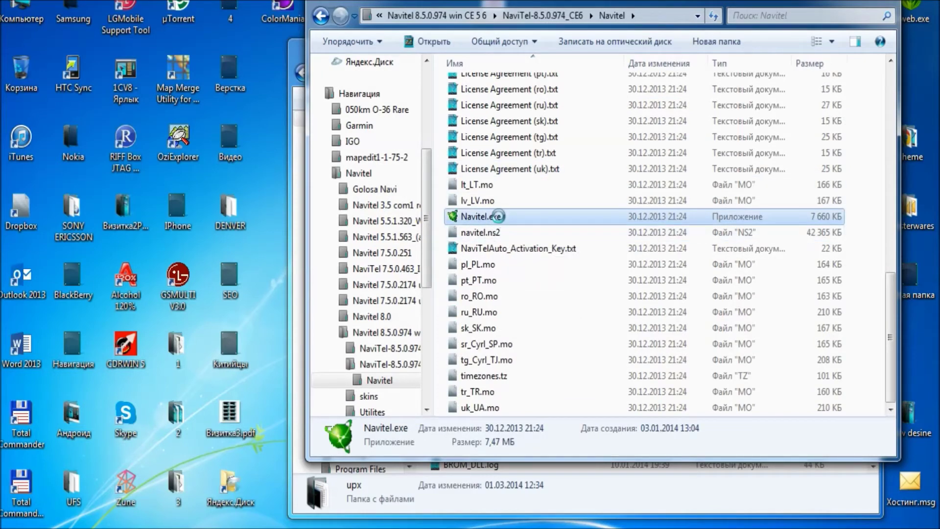
pyautogui.rightClick(498, 217)
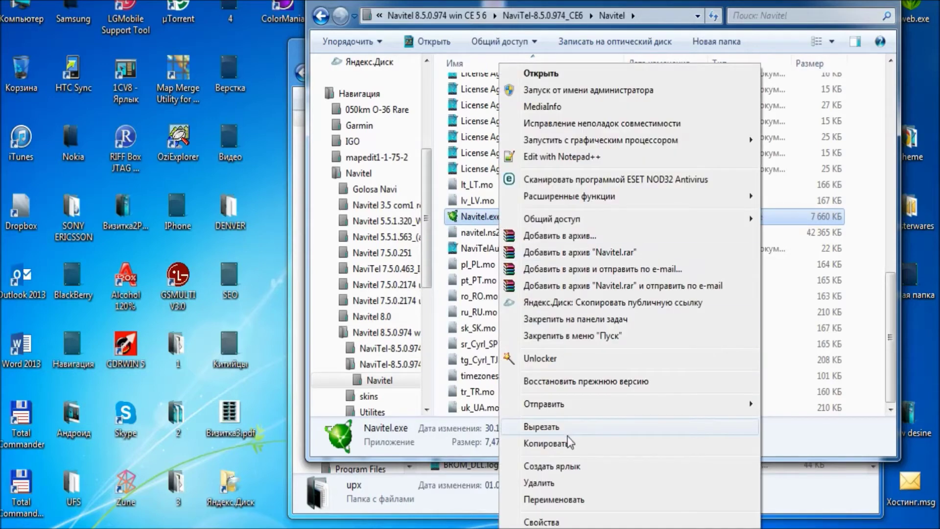
pyautogui.click(543, 443)
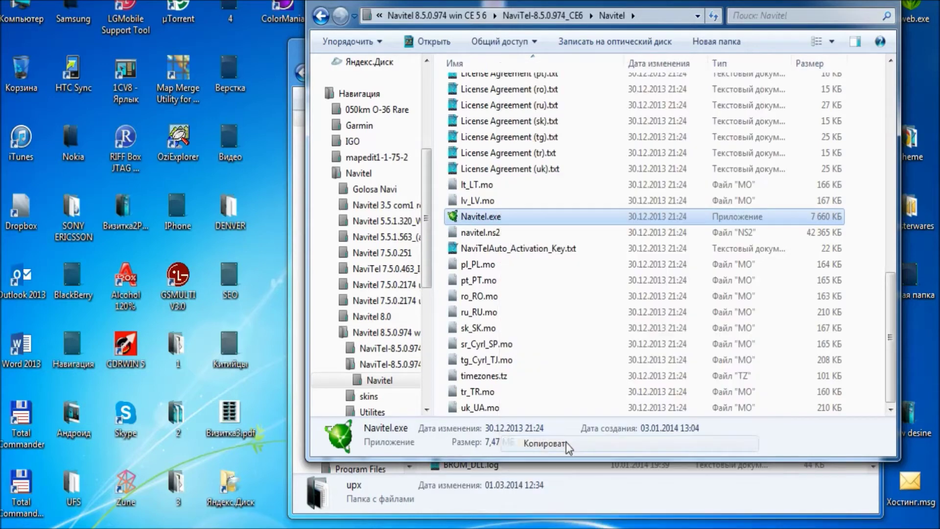
# Paste the copied Navitel.exe into the C:\upx folder.
pyautogui.click(834, 2)
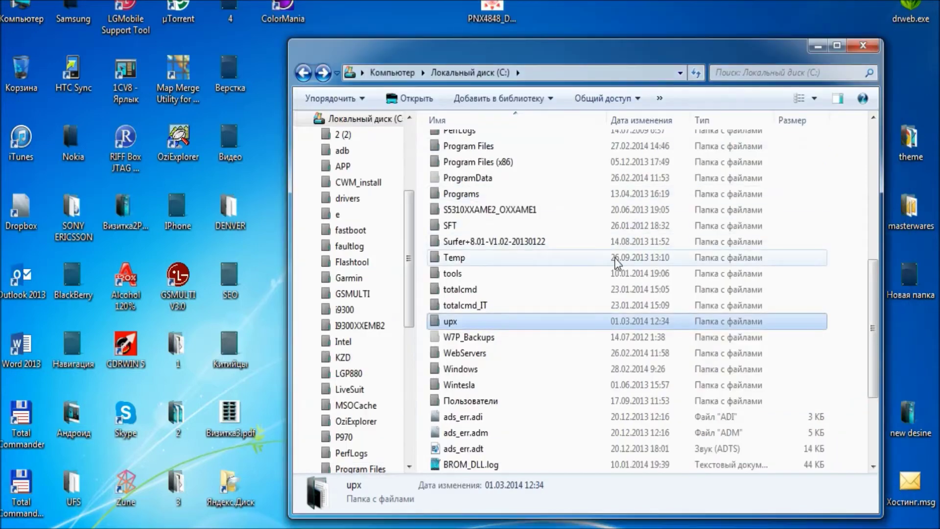
pyautogui.doubleClick(480, 323)
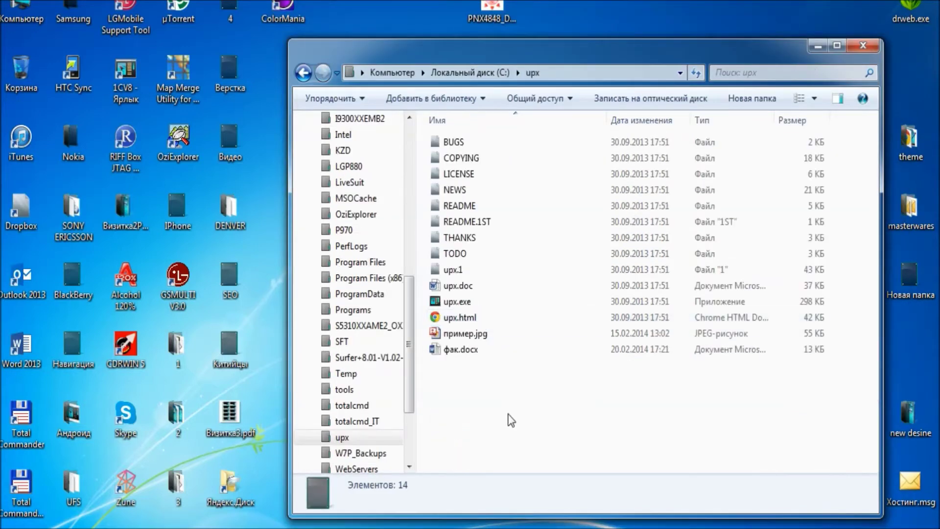
pyautogui.rightClick(507, 413)
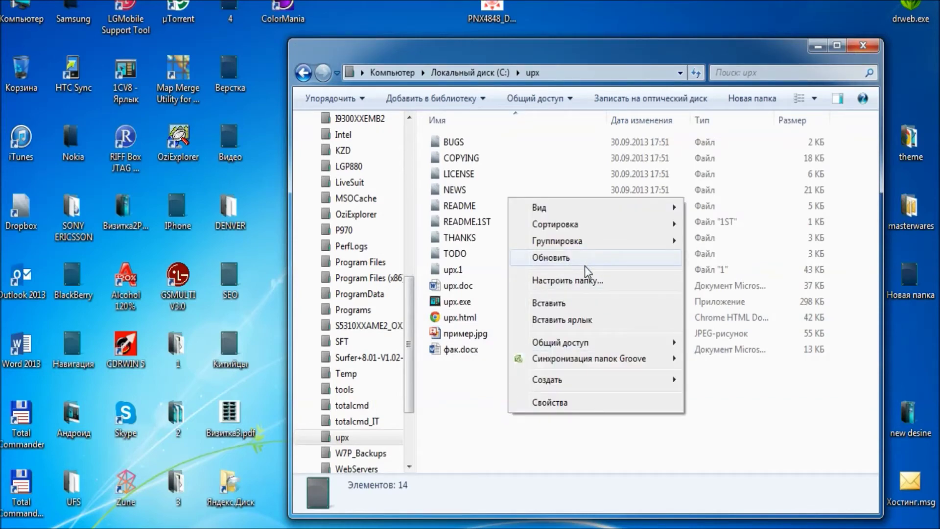
pyautogui.click(568, 303)
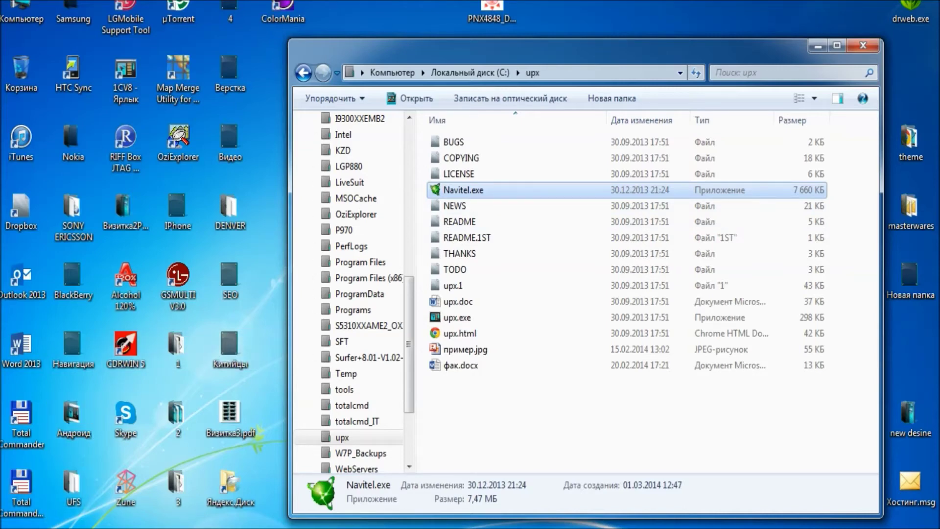
# Launch a command prompt by running cmd.
pyautogui.click(23, 519)
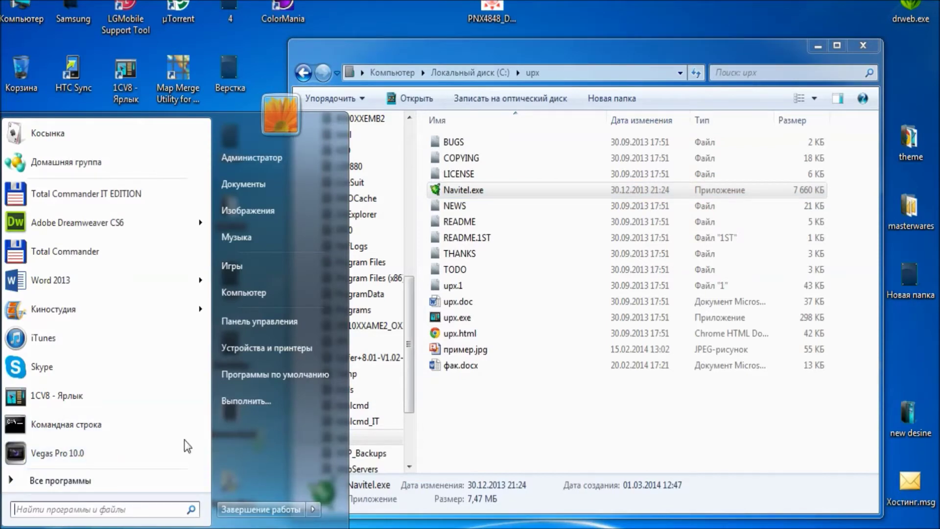
pyautogui.click(266, 403)
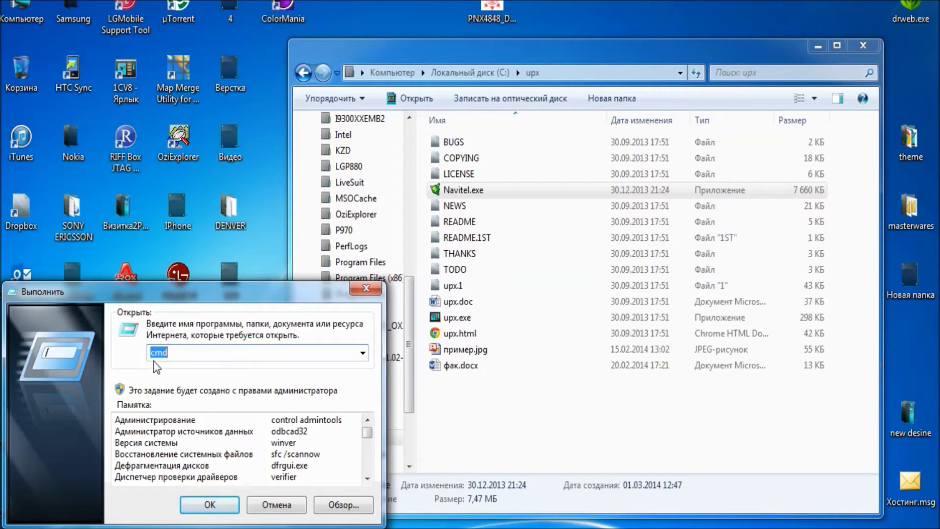
pyautogui.click(216, 500)
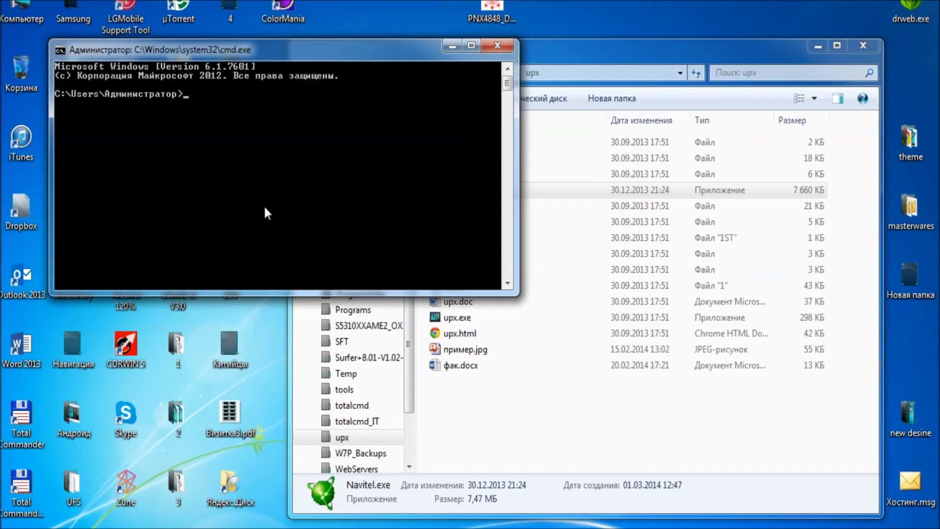
# Pack the Navitel executable with UPX by executing the command c:\upx\upx.exe -9 c:\upx\navitel.exe.
pyautogui.write('c;')
pyautogui.press('BackSpace')
pyautogui.write(':\\upx\\upx.exe')
pyautogui.write('-9')
pyautogui.write('c:\\upx')
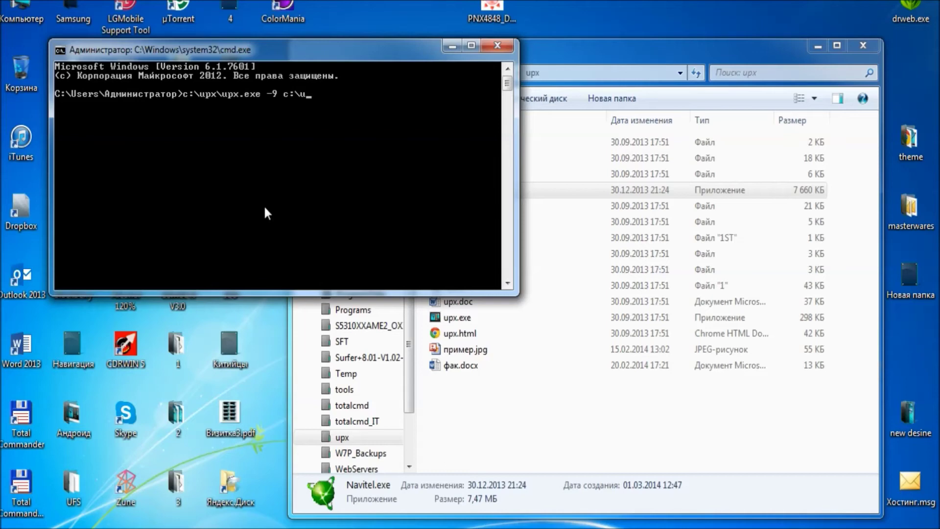
pyautogui.write('\\navite')
pyautogui.write('l.exr')
pyautogui.press('BackSpace')
pyautogui.write('e')
pyautogui.press('Return')
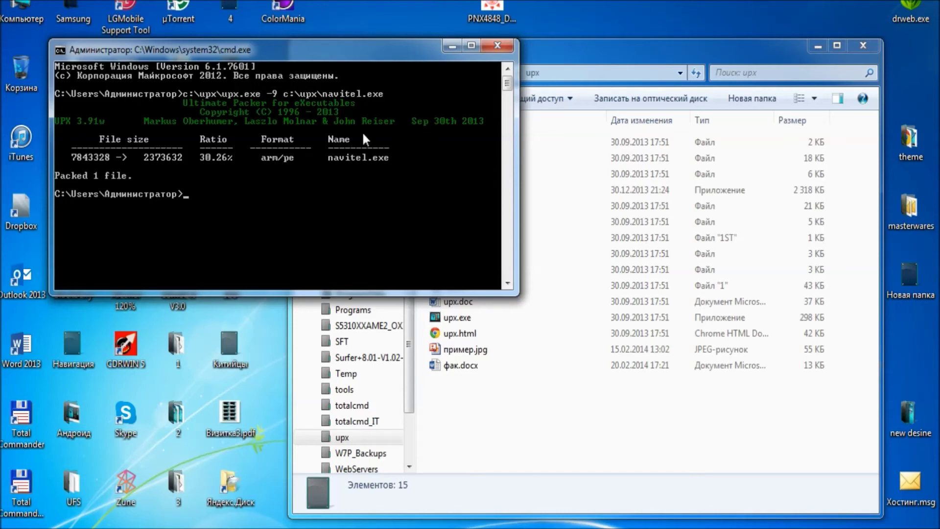
# Close the command prompt and minimize the upx folder window.
pyautogui.click(494, 47)
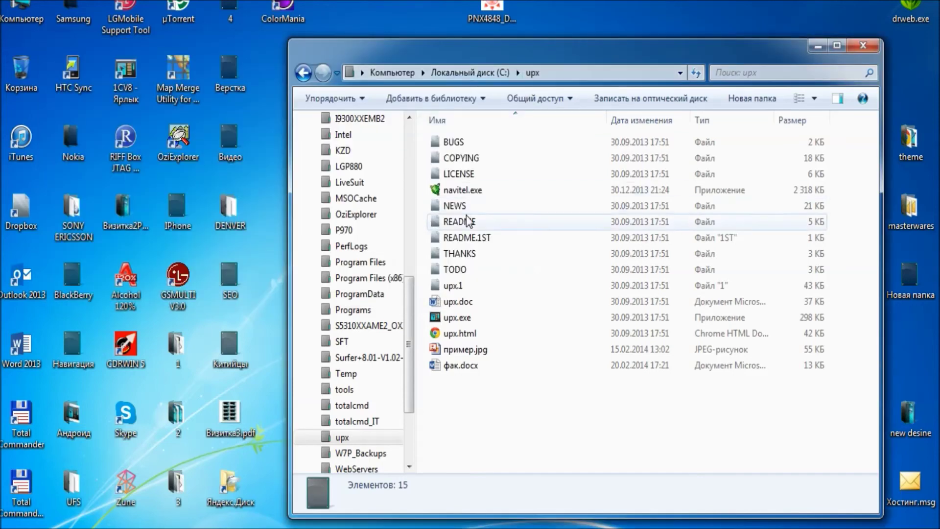
pyautogui.moveTo(458, 192)
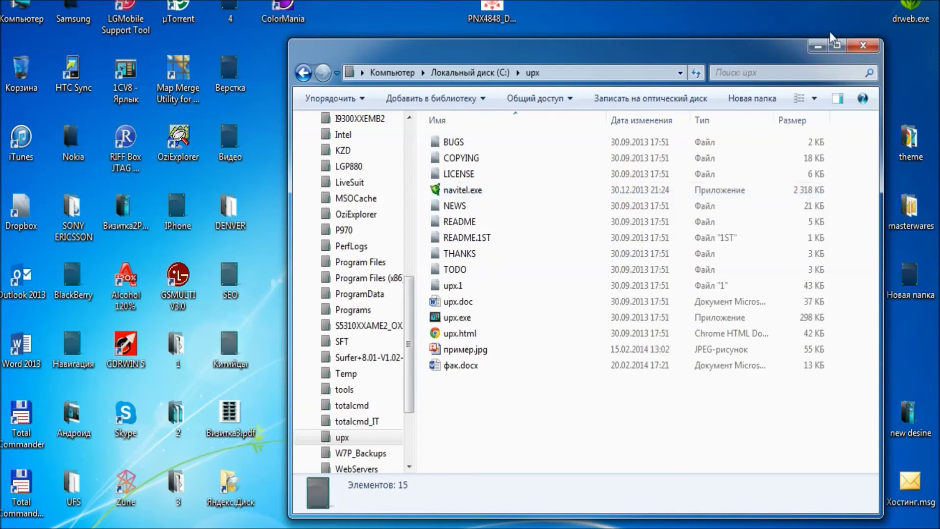
pyautogui.click(815, 46)
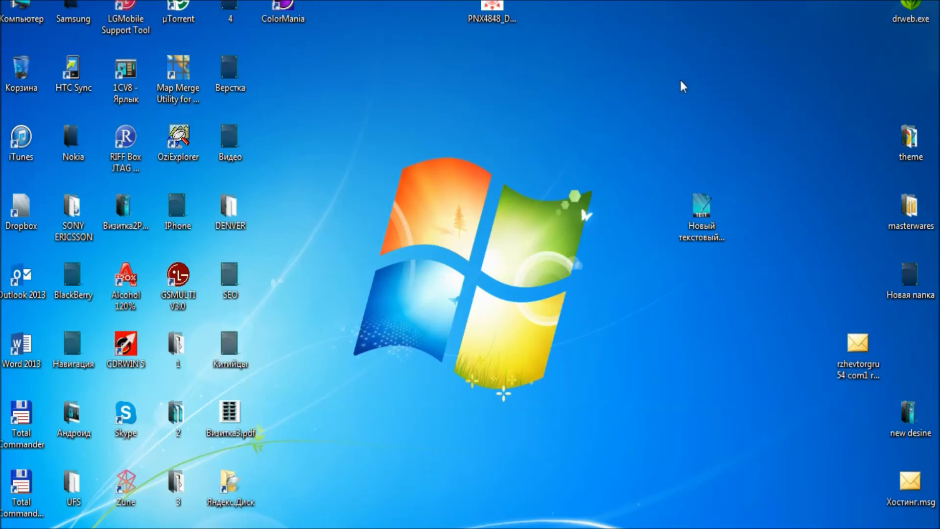